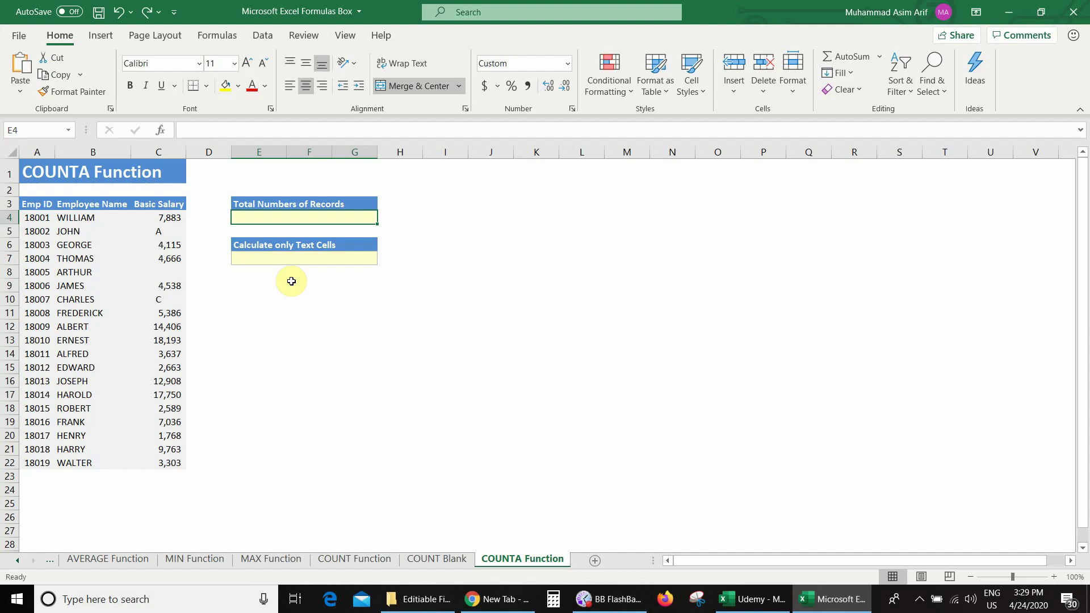
Enter =COUNTA(C4:C22) in E4 to count the filled Basic Salary cells, returning 18
text(=count)
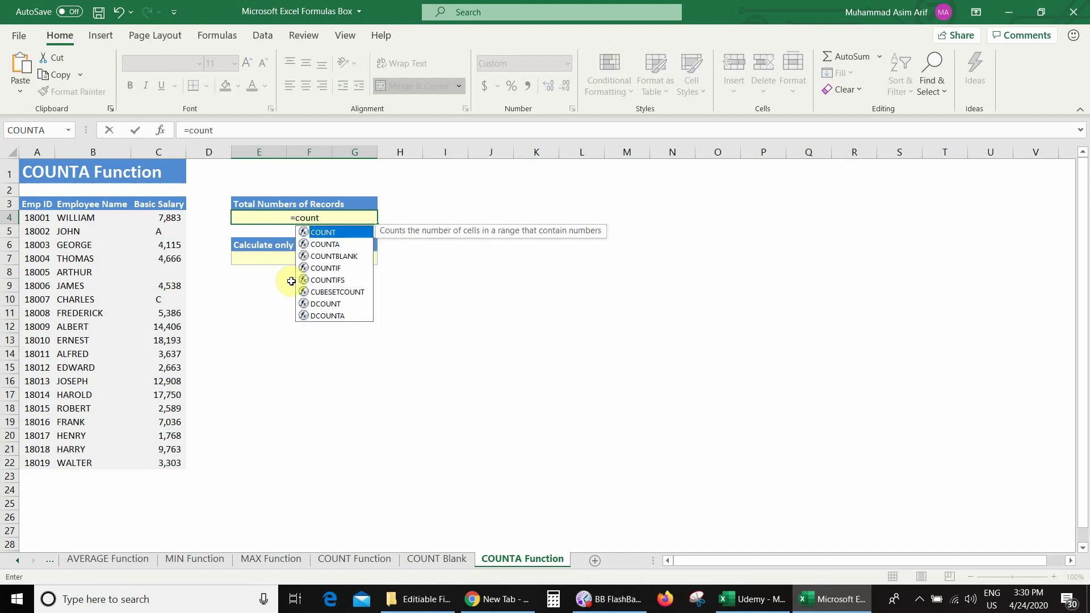
text(a()
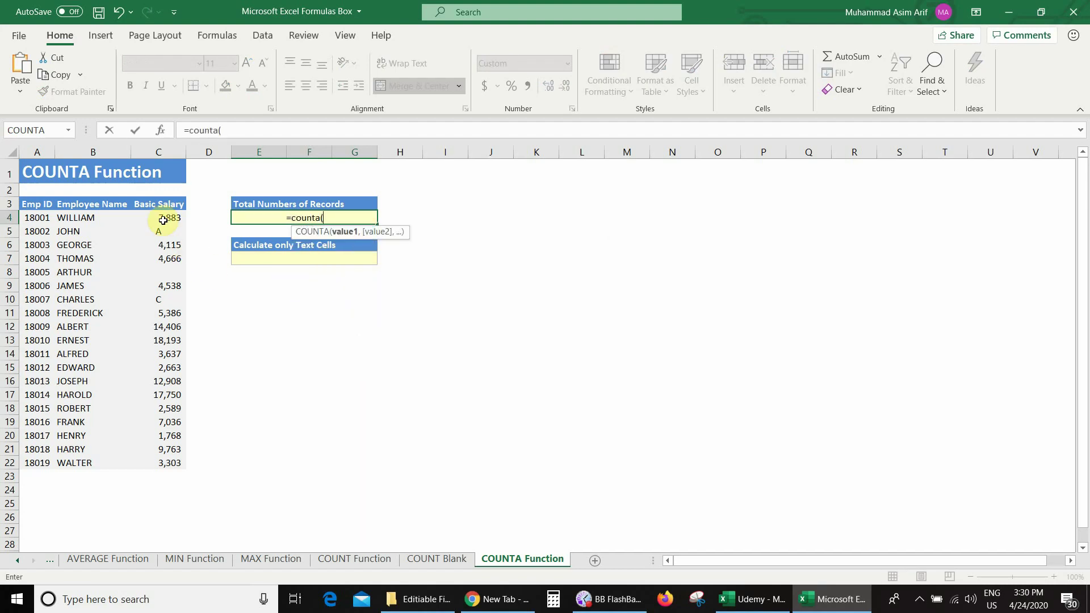
drag(163, 220, 161, 465)
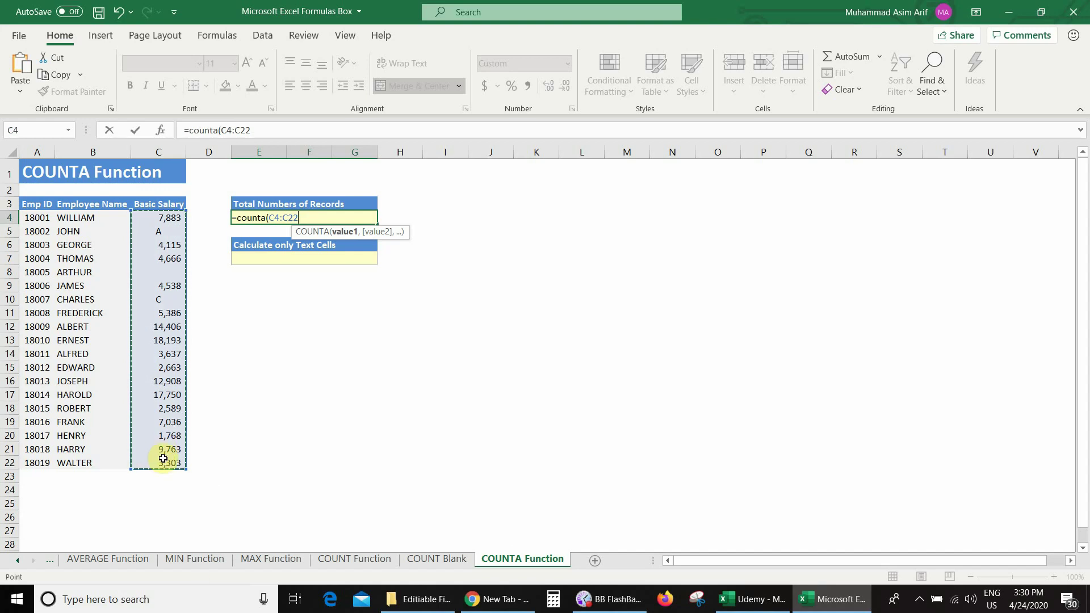
text())
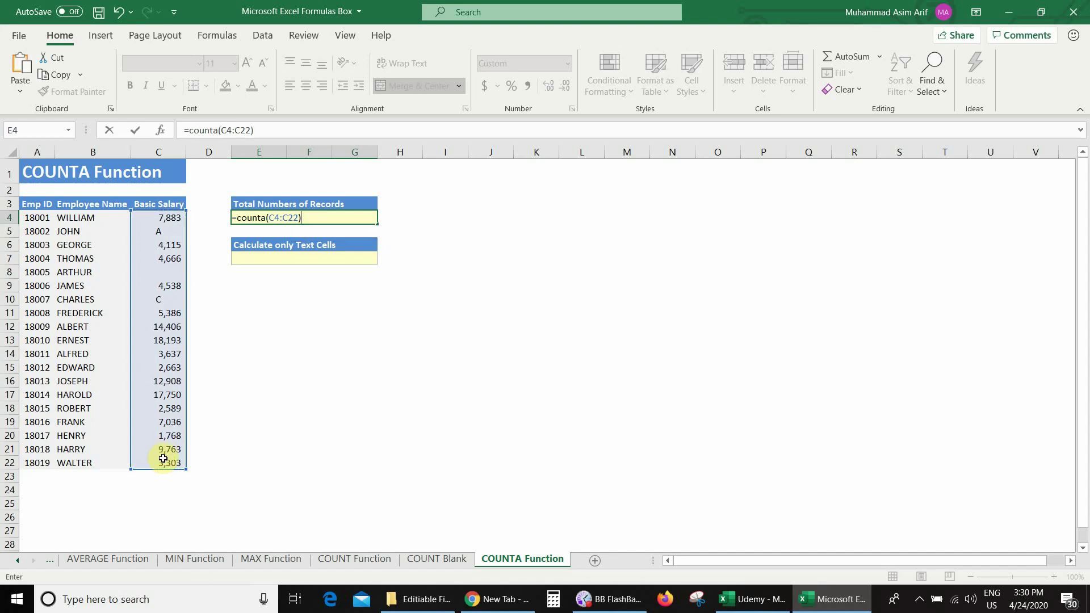
key(Return)
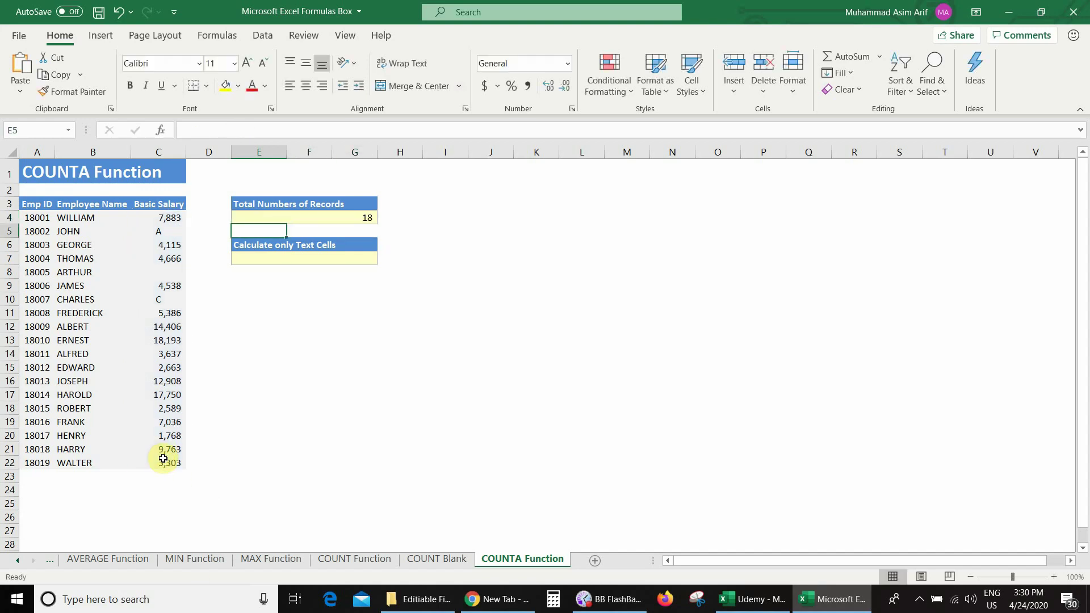
click(363, 222)
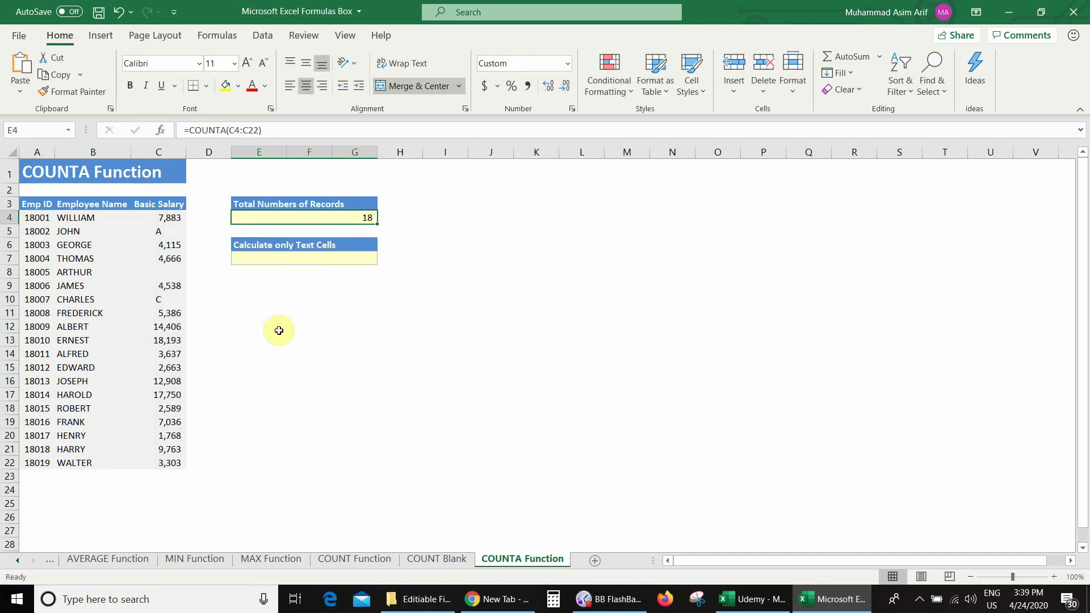
click(162, 233)
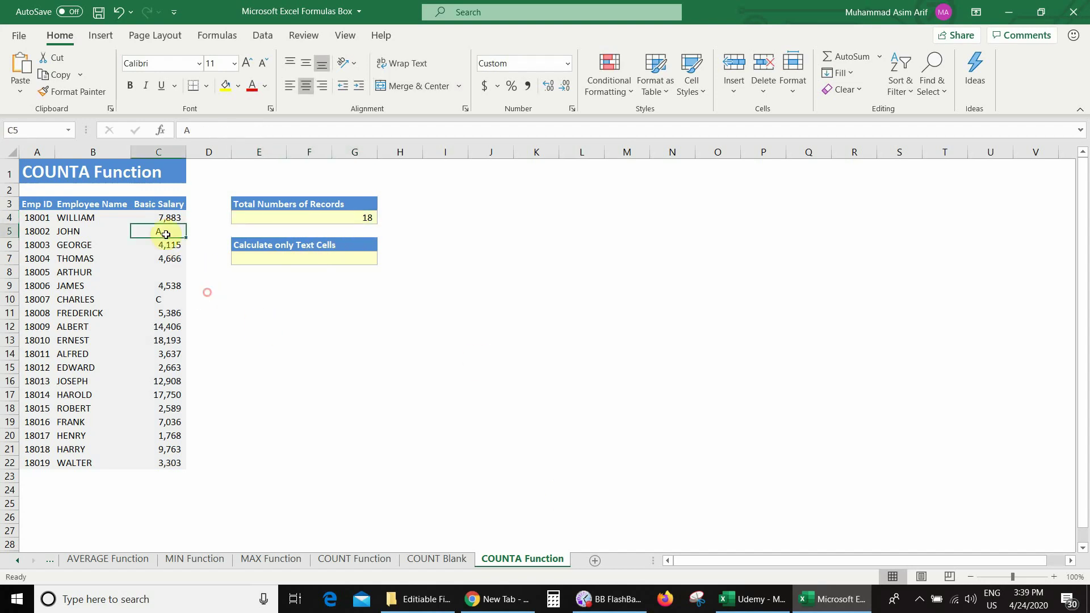
click(166, 271)
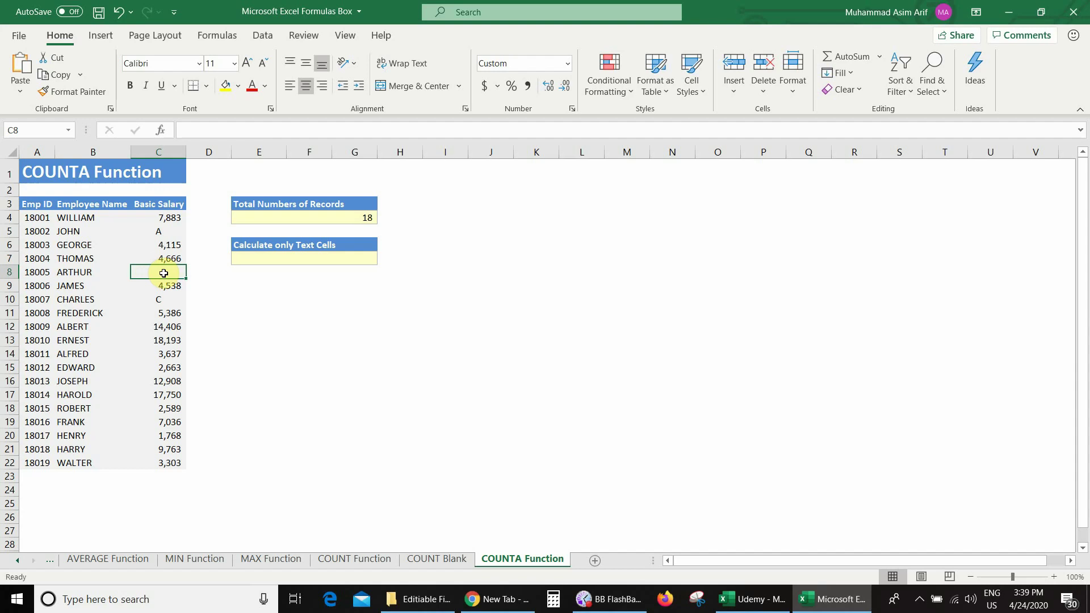
click(297, 217)
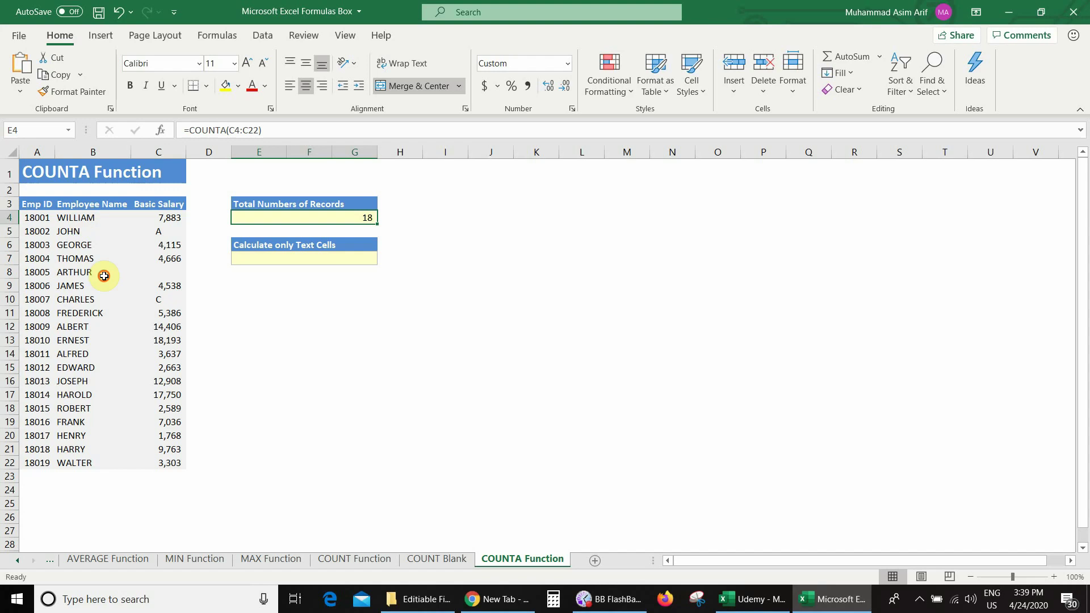
drag(84, 220, 86, 465)
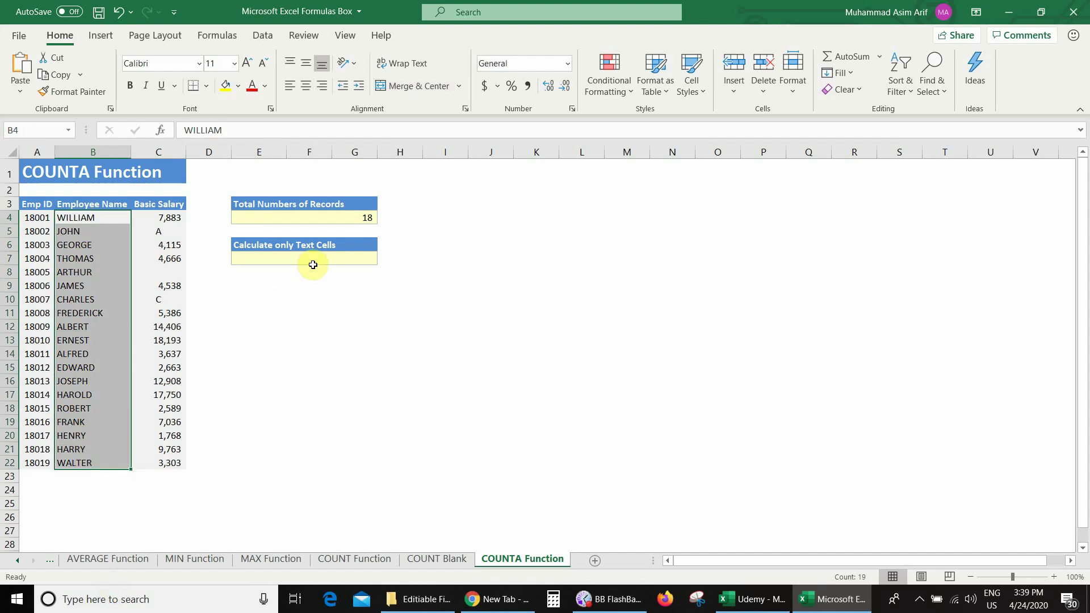
Rewrite E4 as =COUNTA(B4:B22) over the Employee Name column, returning 19, and reselect E4
click(312, 216)
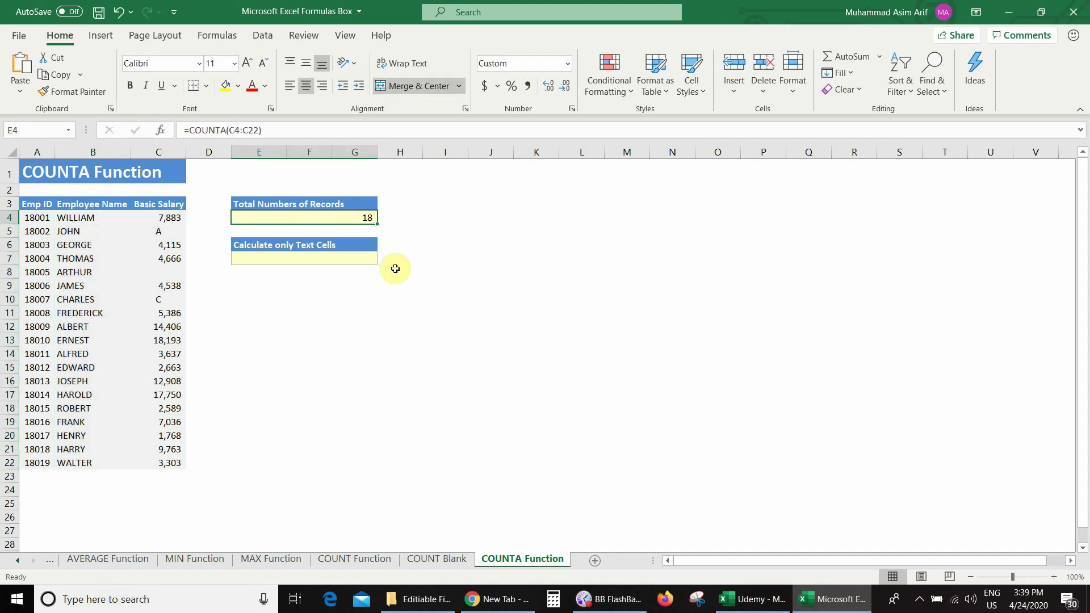
text(=cou)
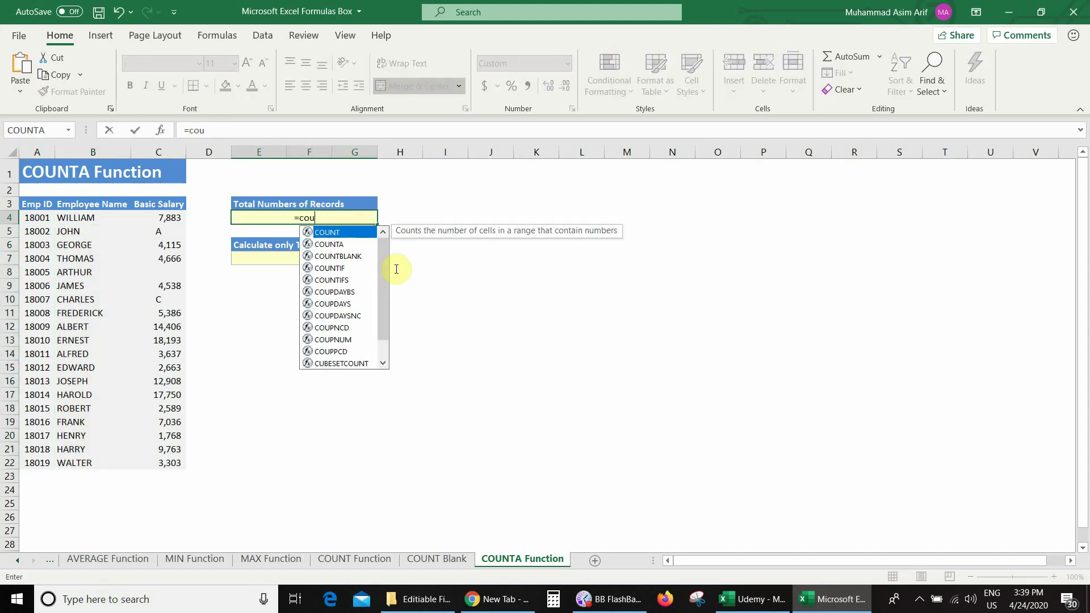
text(nta()
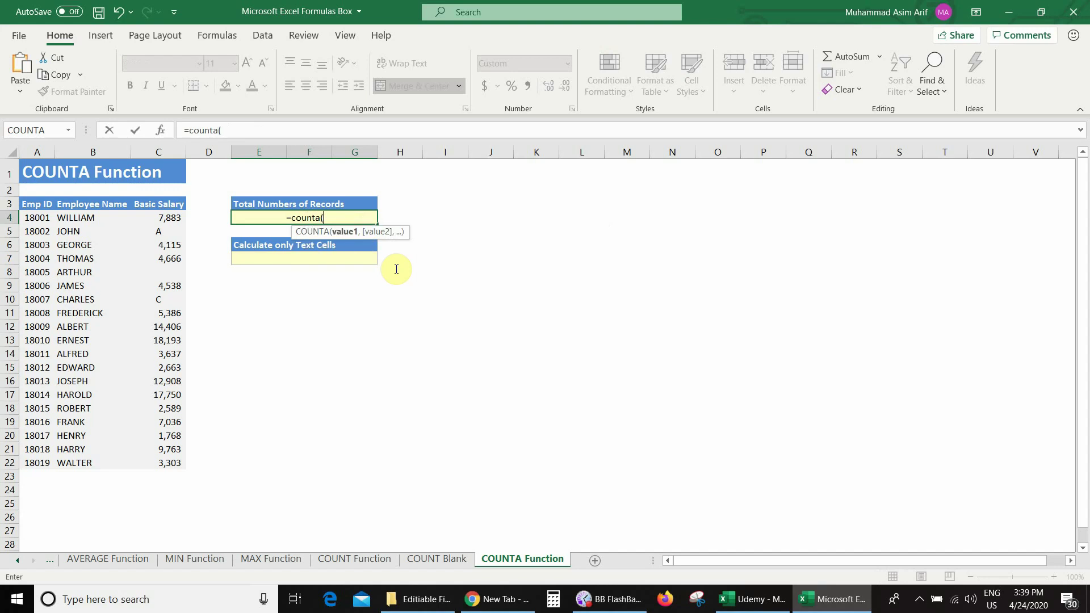
drag(89, 219, 91, 461)
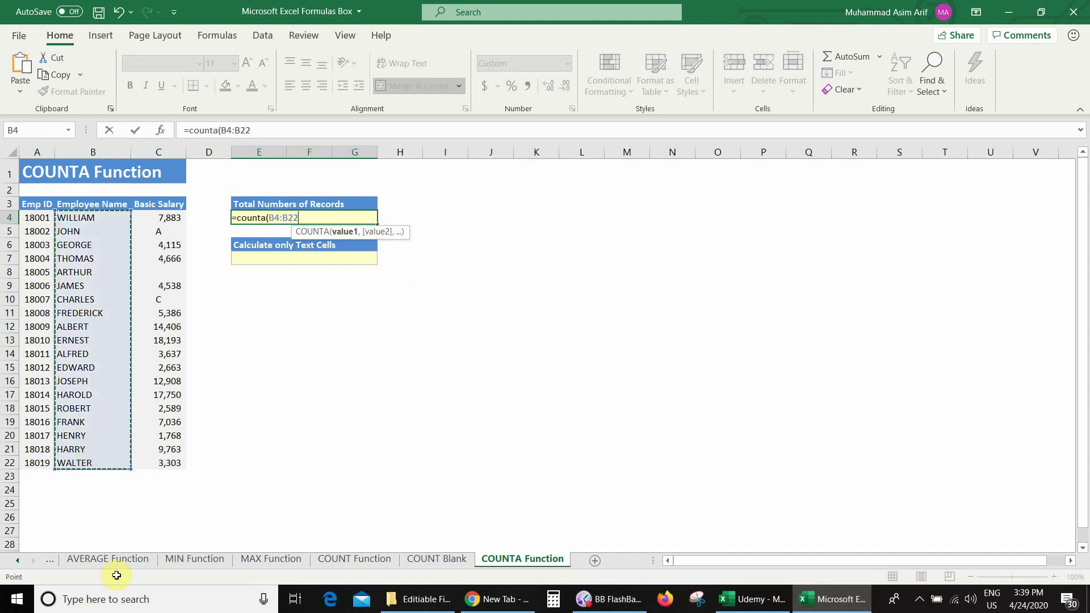
text())
key(Return)
key(Up)
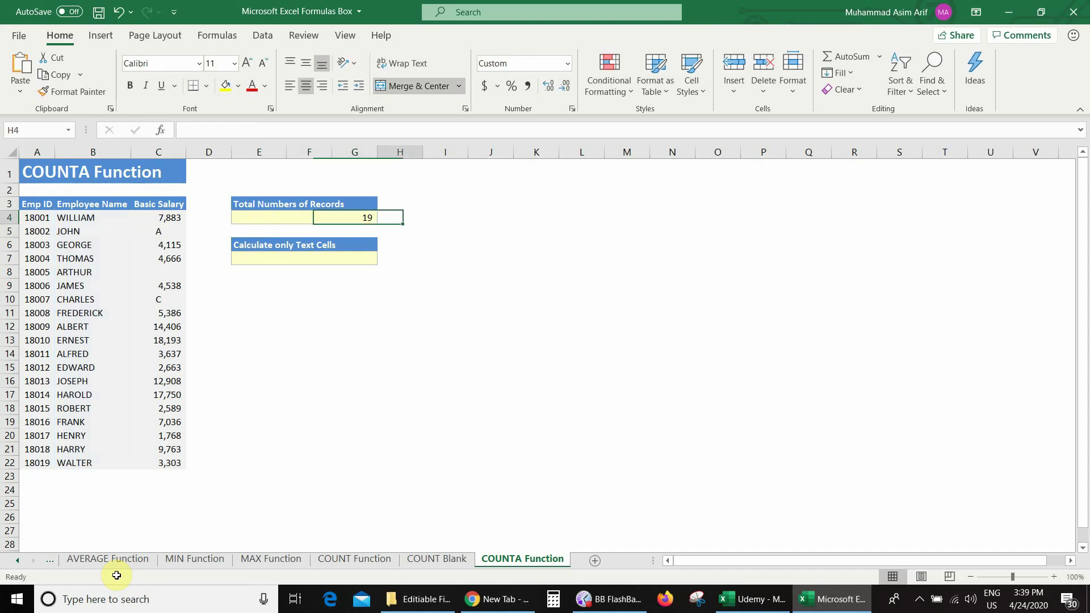
key(Right)
key(Left)
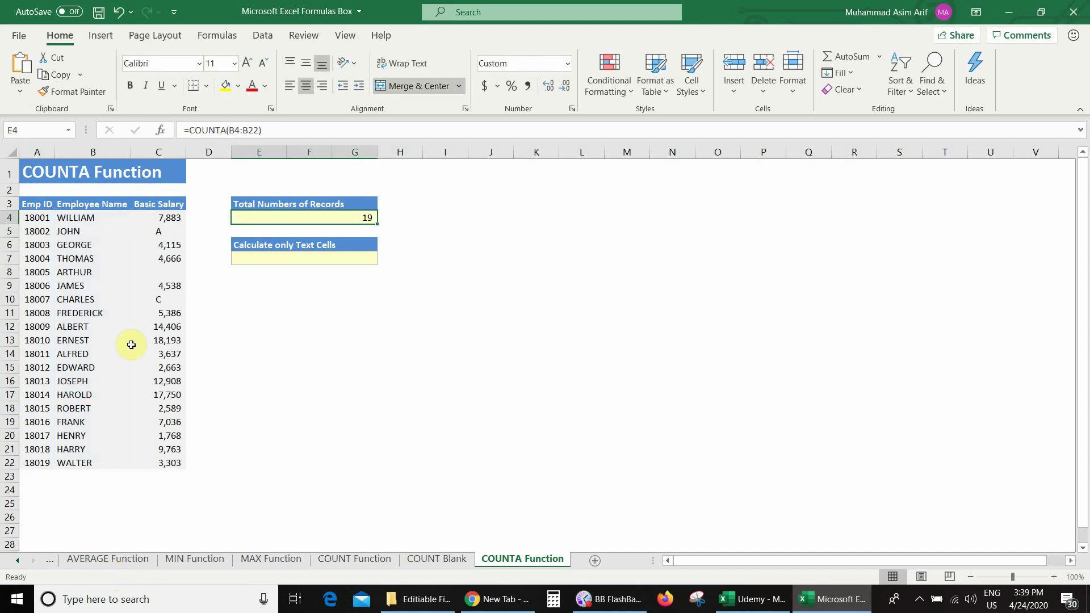
click(155, 271)
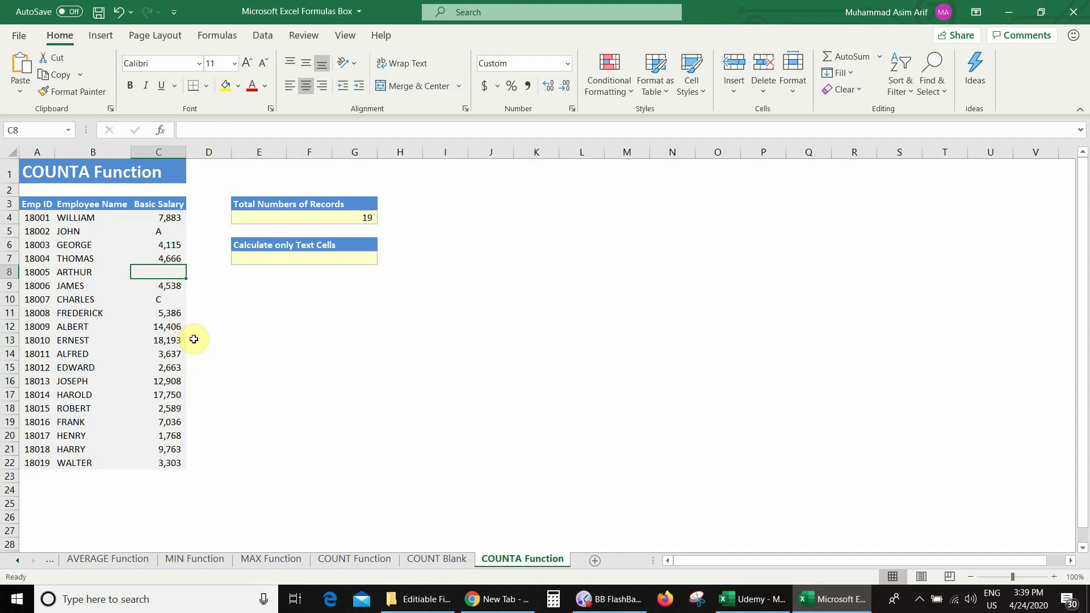
drag(168, 218, 170, 461)
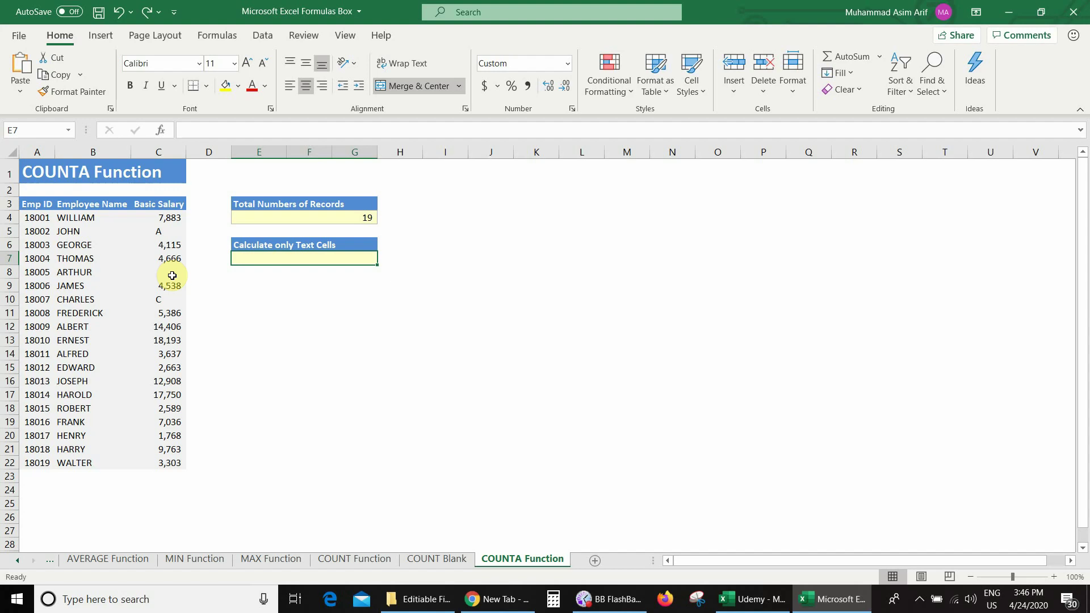
Enter =COUNTA(C4:C22) in E7 under Calculate only Text Cells, returning 18
text(=co)
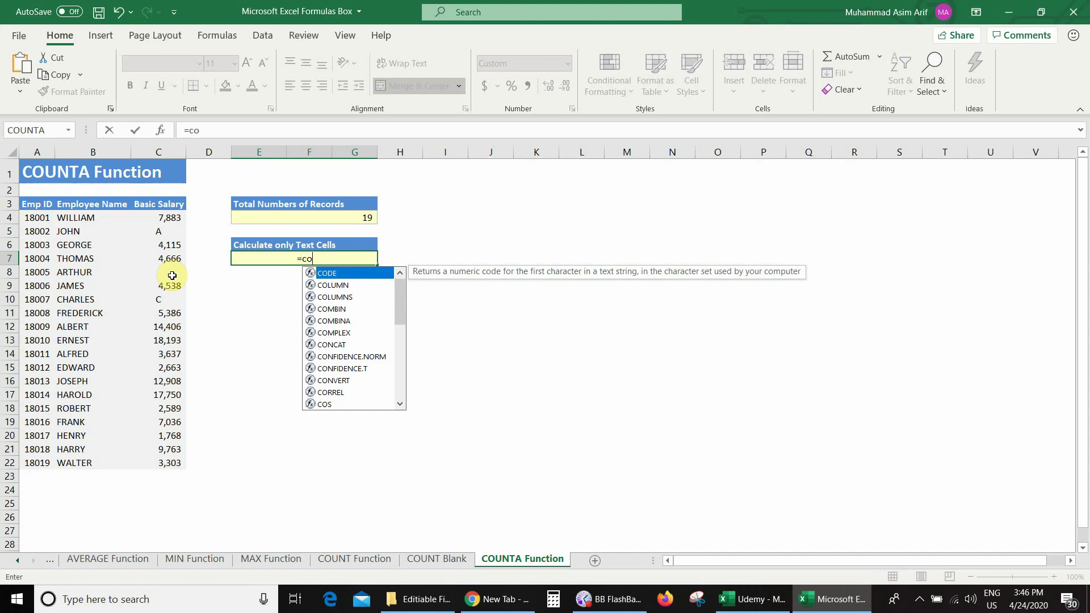
text(unta()
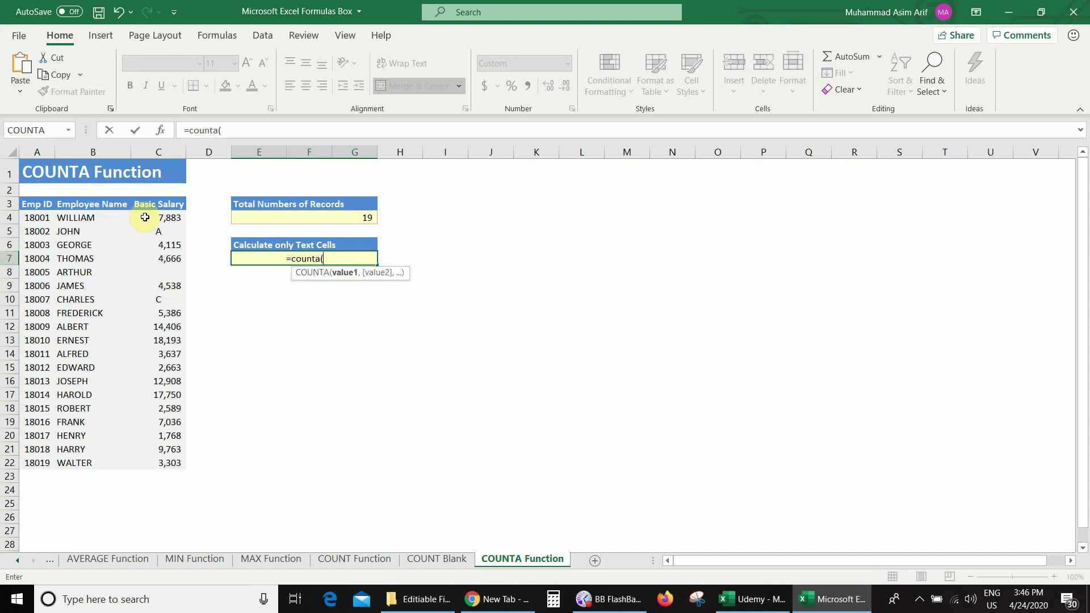
drag(144, 217, 158, 464)
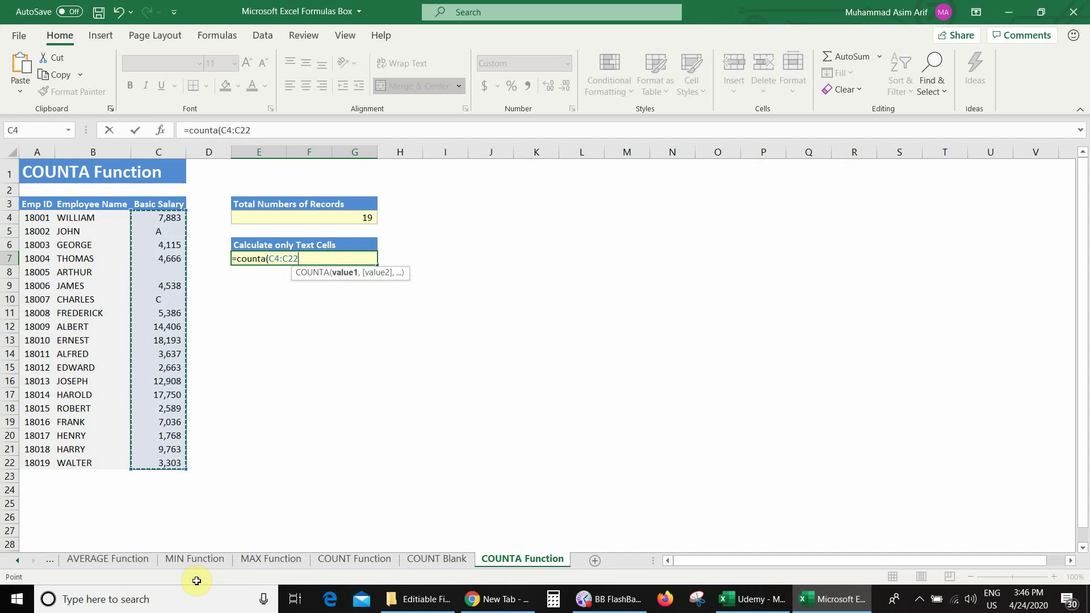
text())
key(Return)
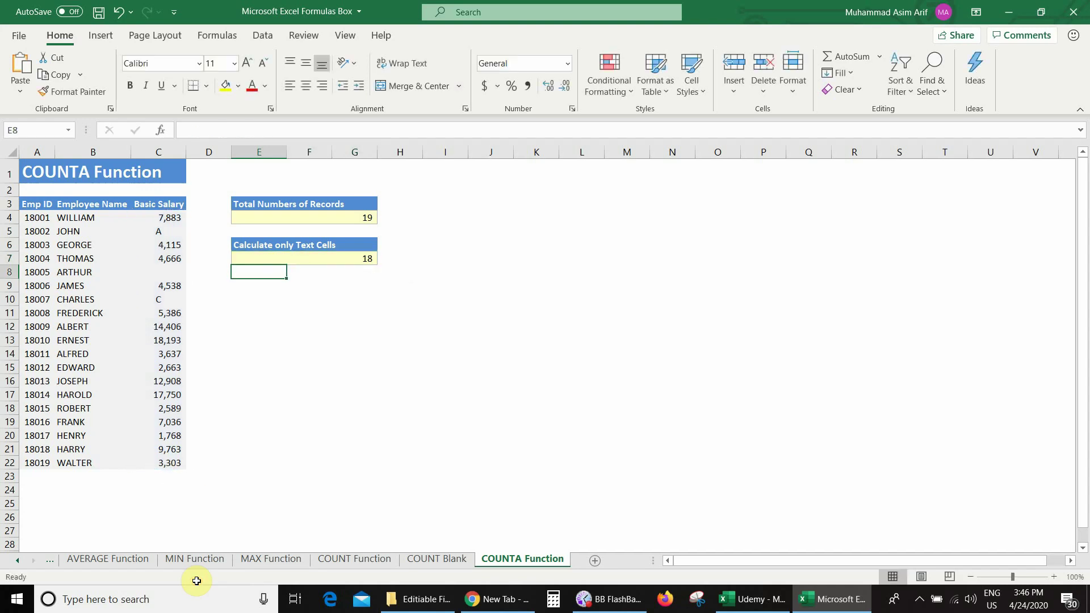
key(Up)
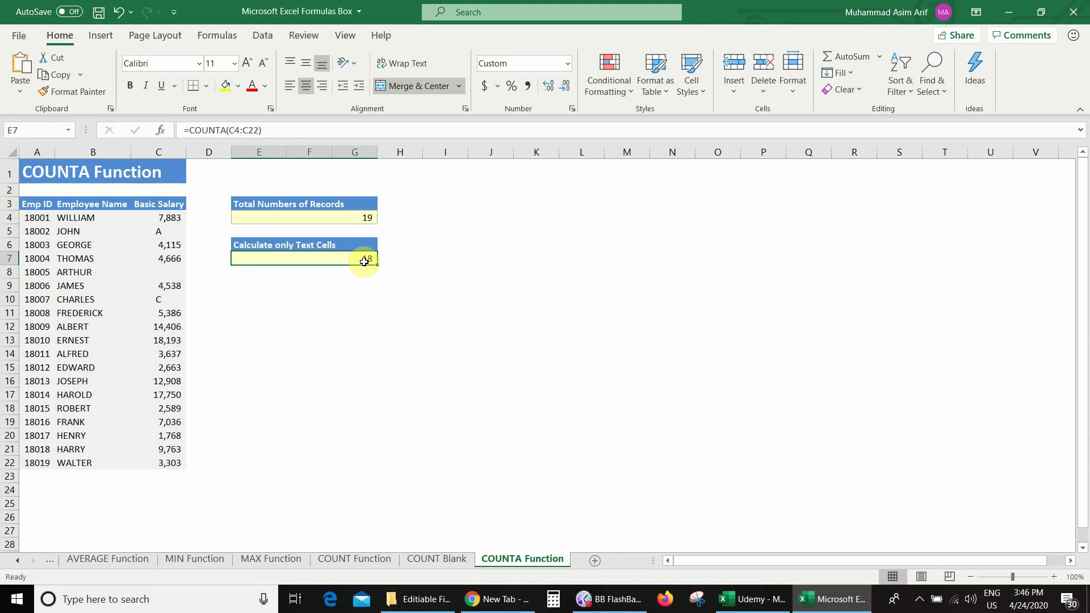
Append -COUNT(C4:C22) to the E7 formula so it counts only text cells, showing 2
key(F2)
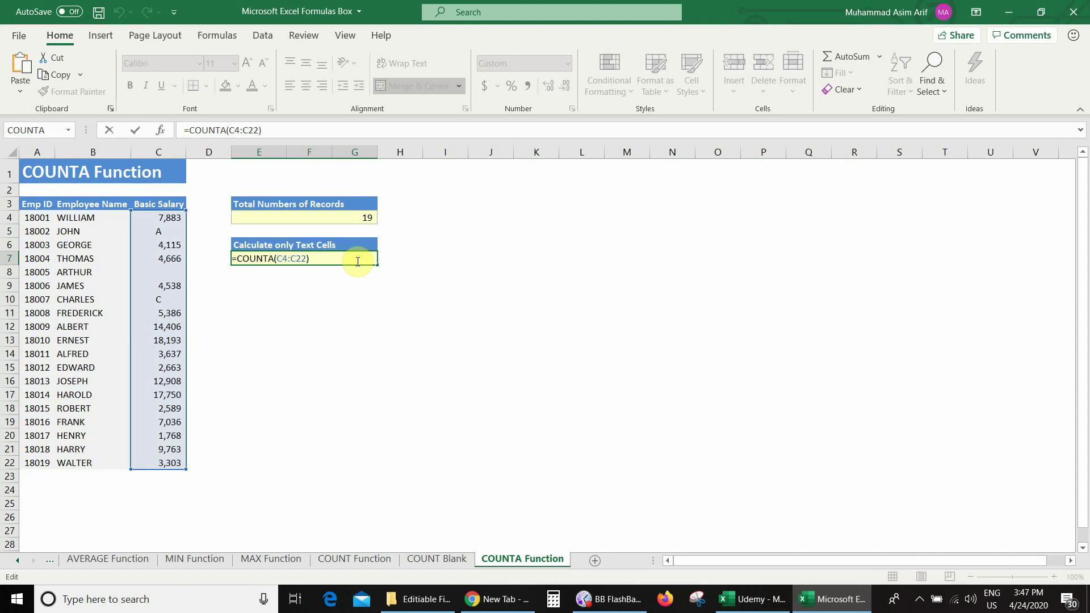
text(-count)
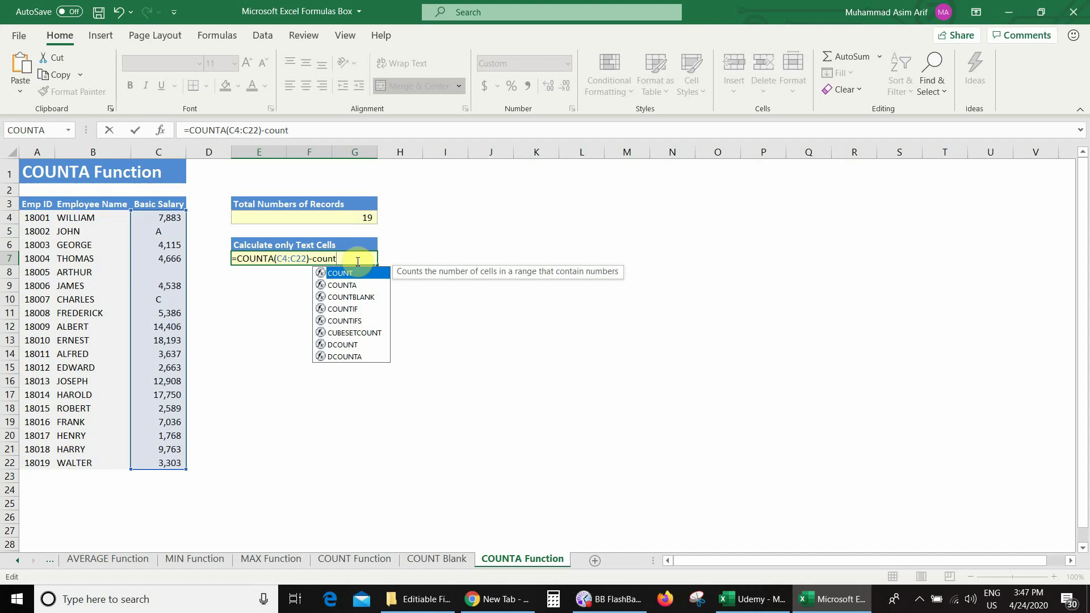
text(()
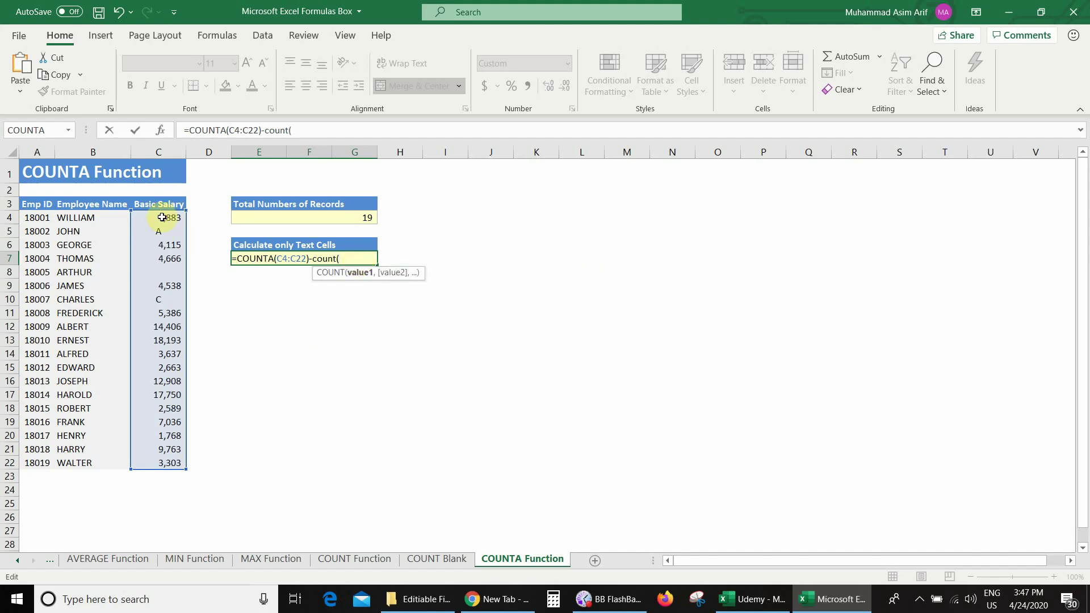
drag(162, 218, 157, 467)
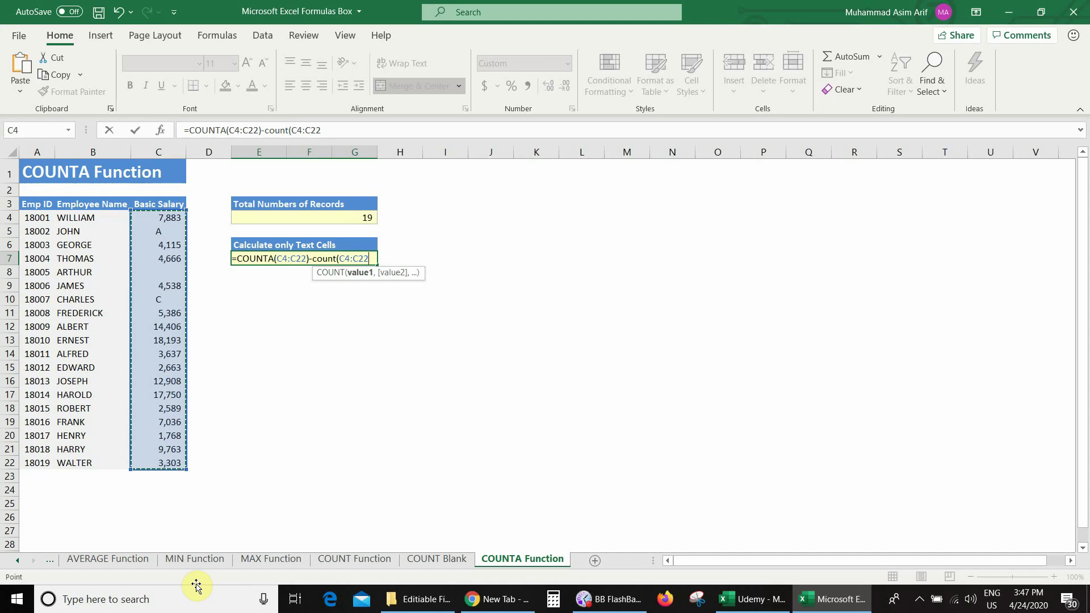
text())
key(Return)
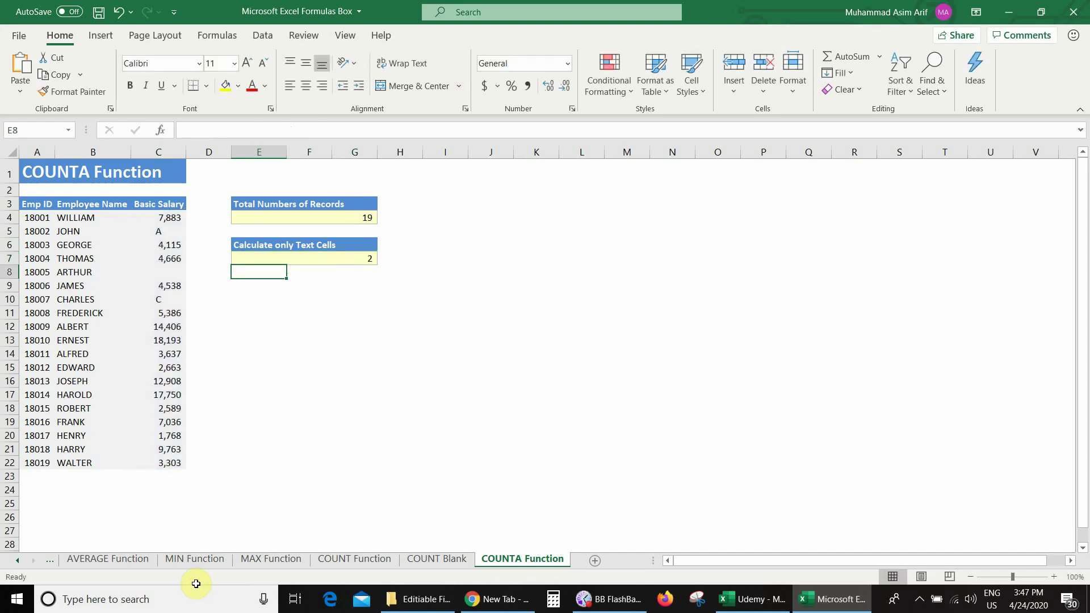
click(332, 256)
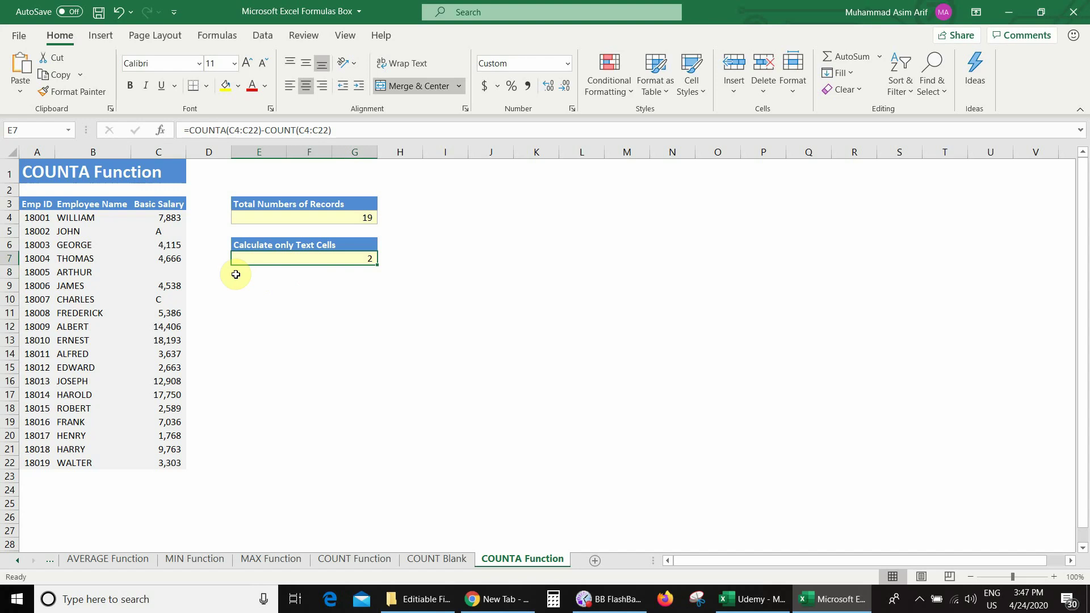
Review the salary entries and replace the value in C8 with the letter D
click(170, 221)
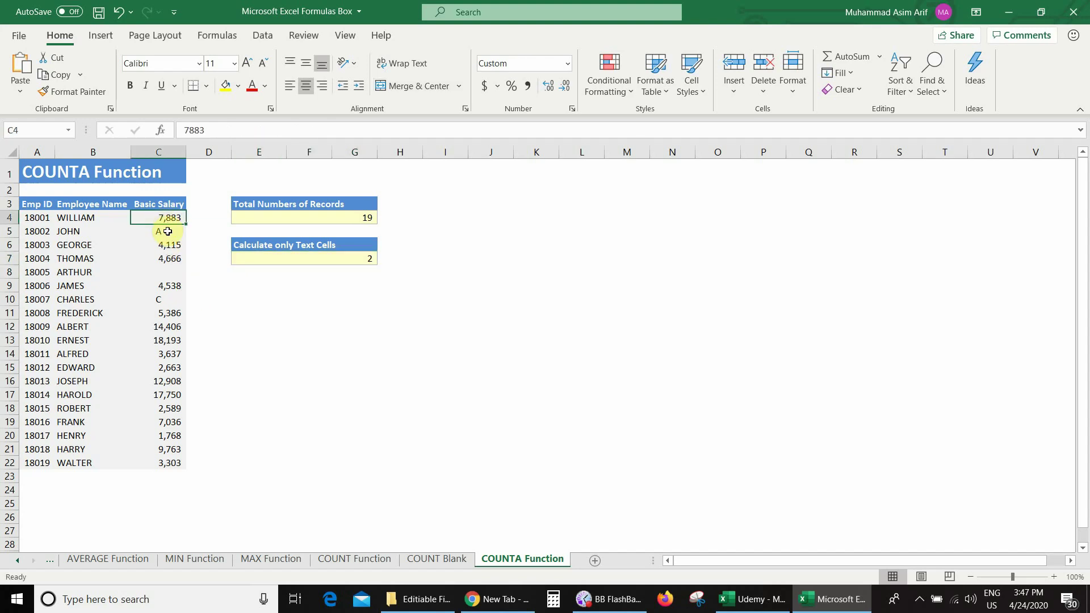
key(Down)
click(164, 301)
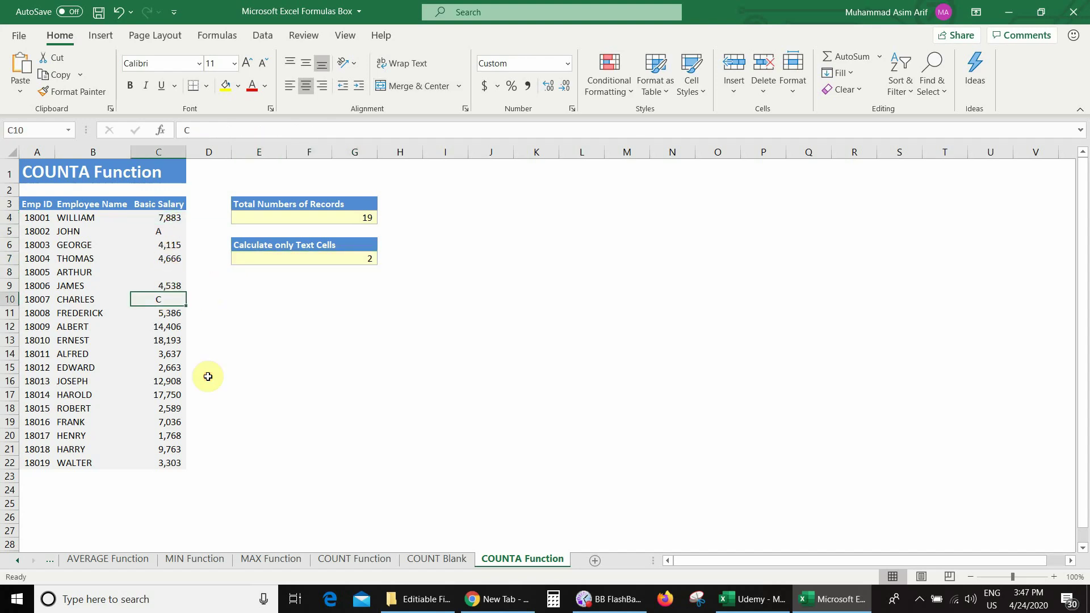
click(163, 274)
text(D)
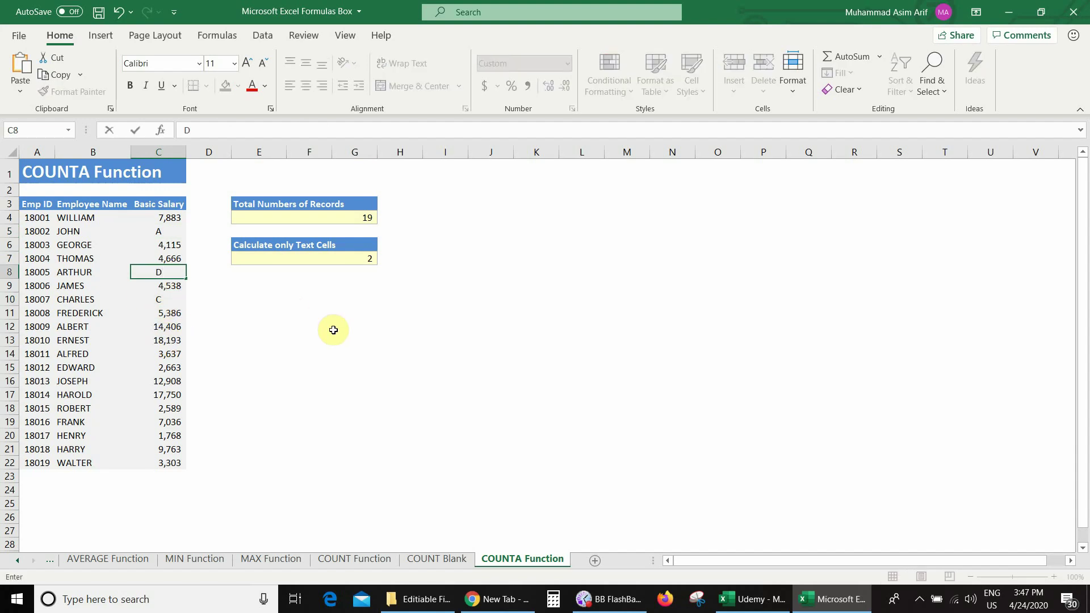
key(Return)
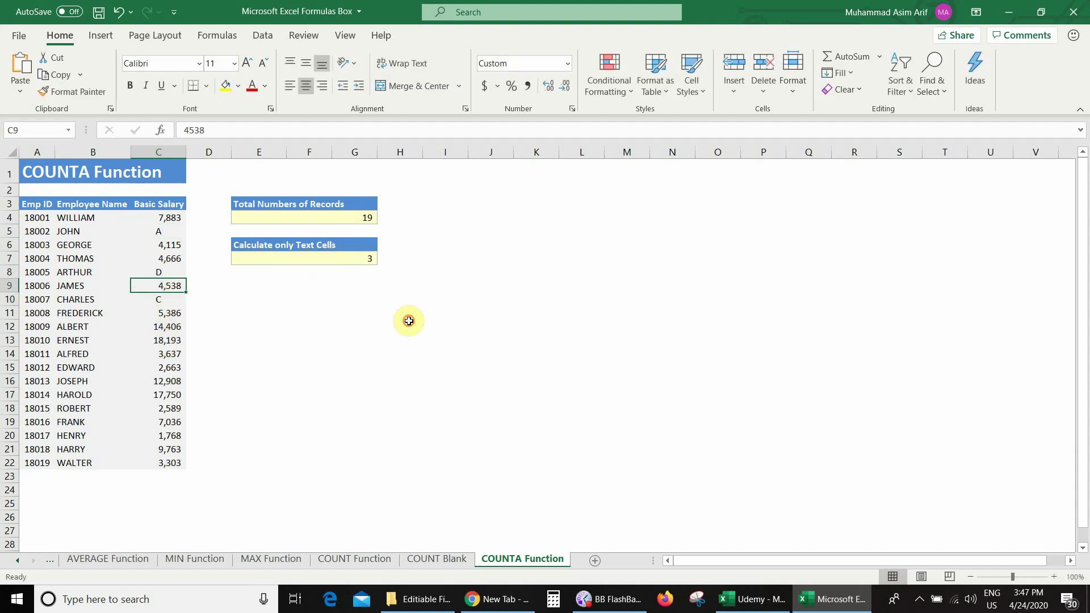
key(Up)
key(Up)
key(Right)
key(Right)
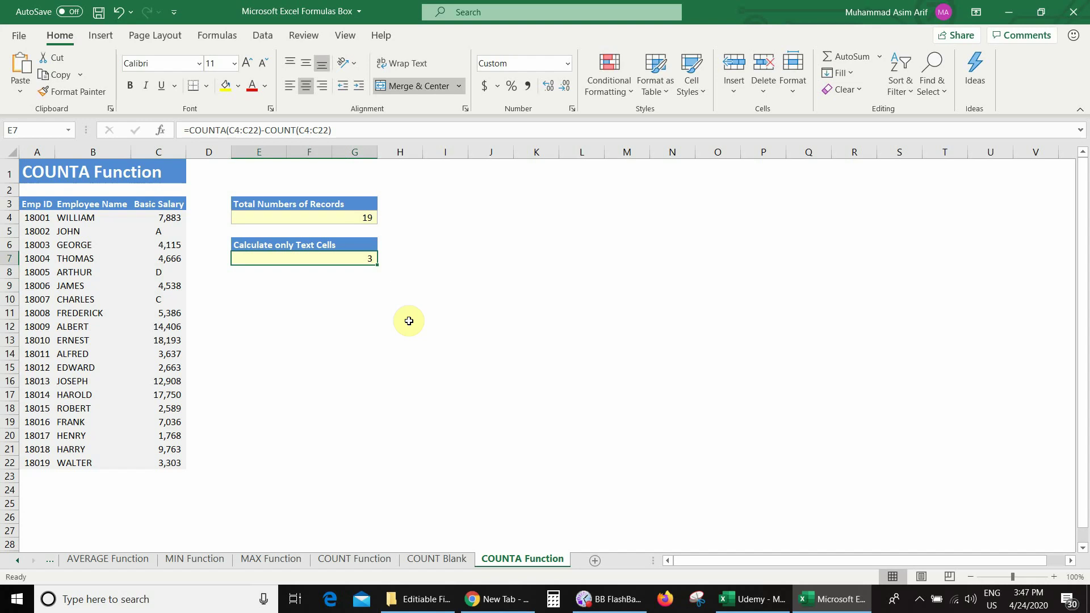
Replace the salary in C15 with E and confirm E7's text count rises to 4
click(167, 366)
text(E)
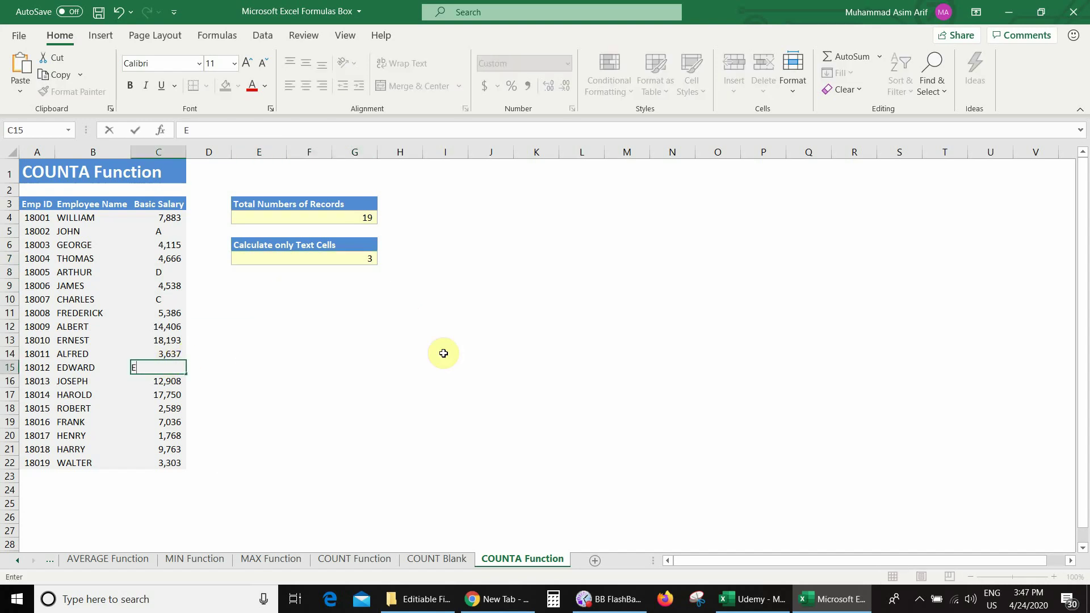
key(Return)
key(Up)
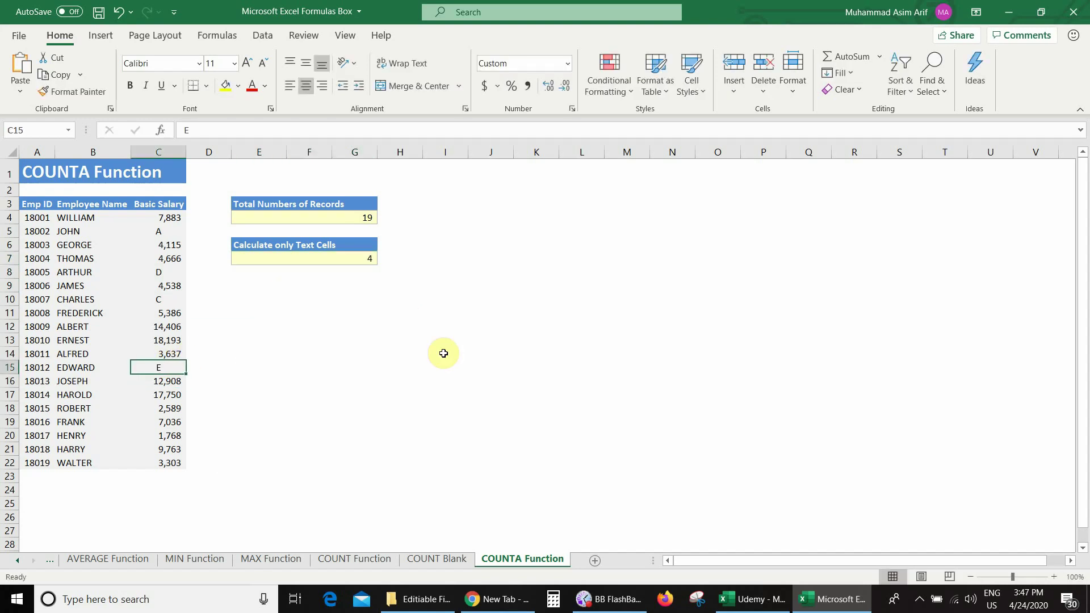
click(344, 251)
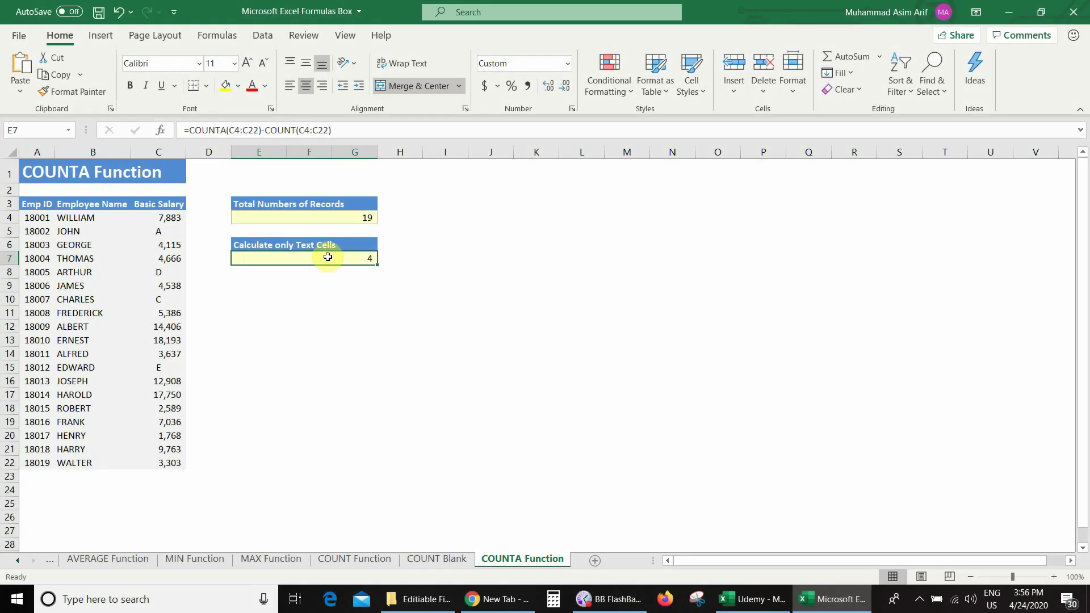
key(F2)
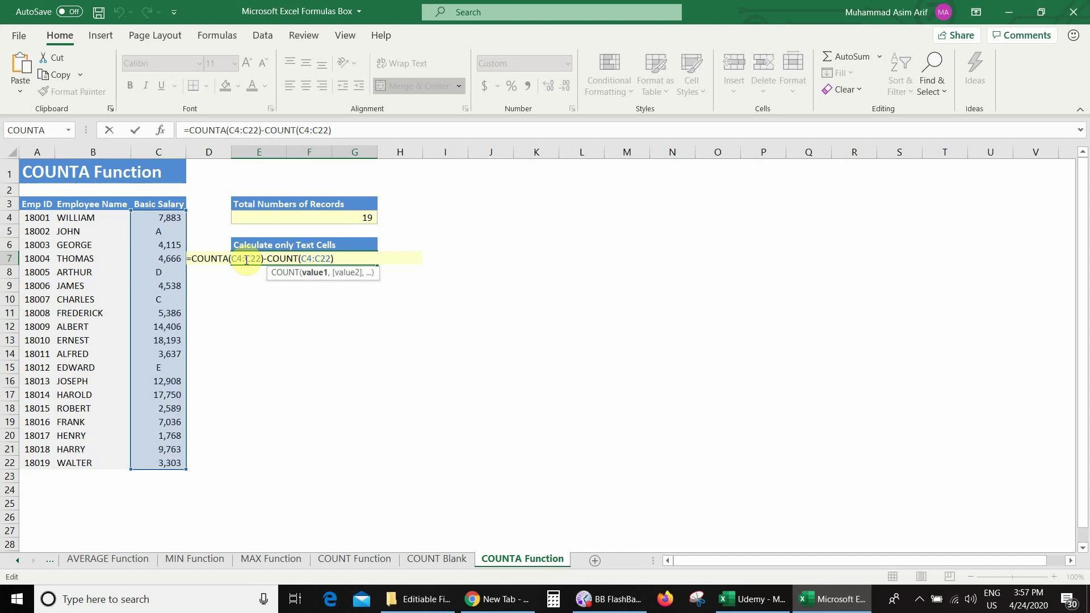
key(Return)
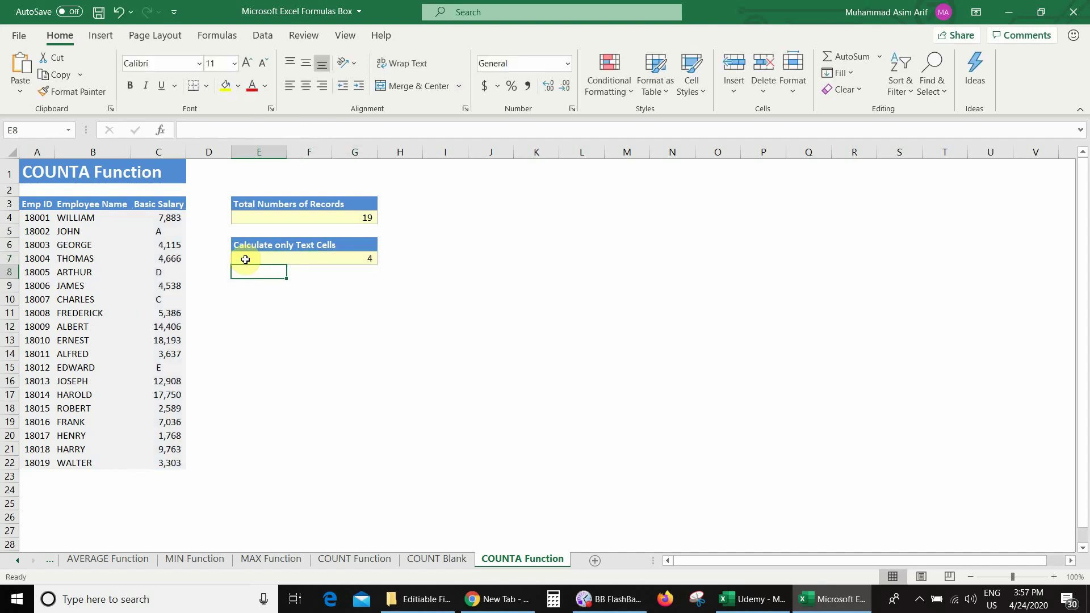